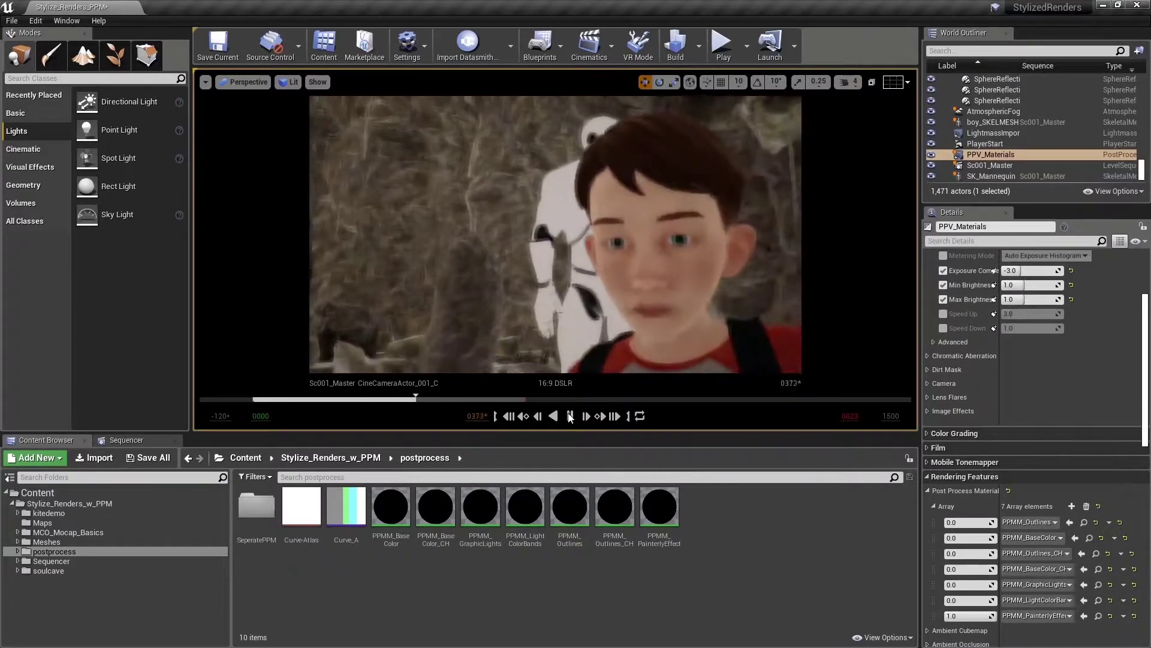
- Pause the sequence playback and reset the Exposure Compensation of PPV_Materials to its default of 0.0
left_click(569, 416)
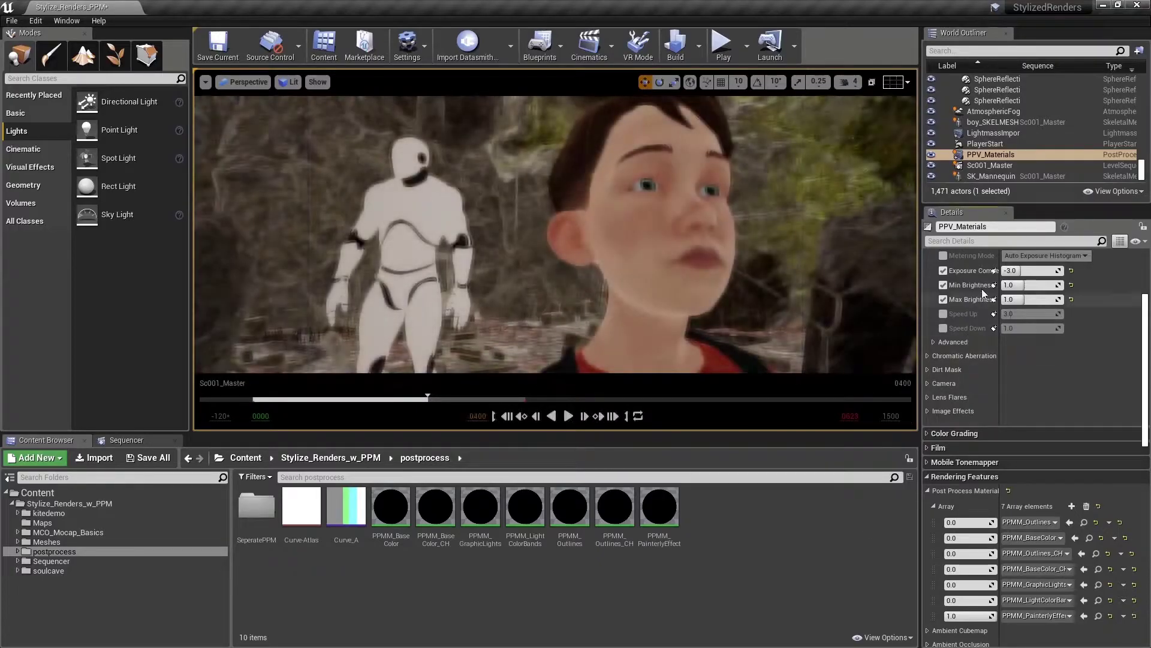
left_click(1073, 271)
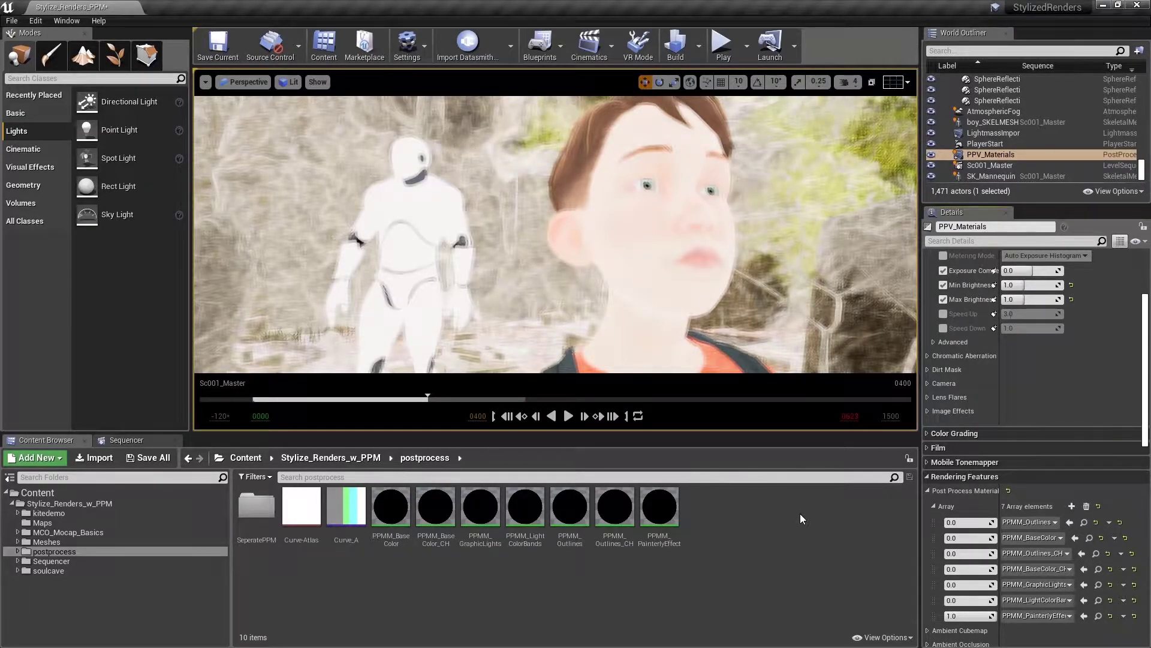
- Open the PPMM_PainterlyEffect material and move its output node farther from the final Add node to make room for new nodes
double_click(659, 507)
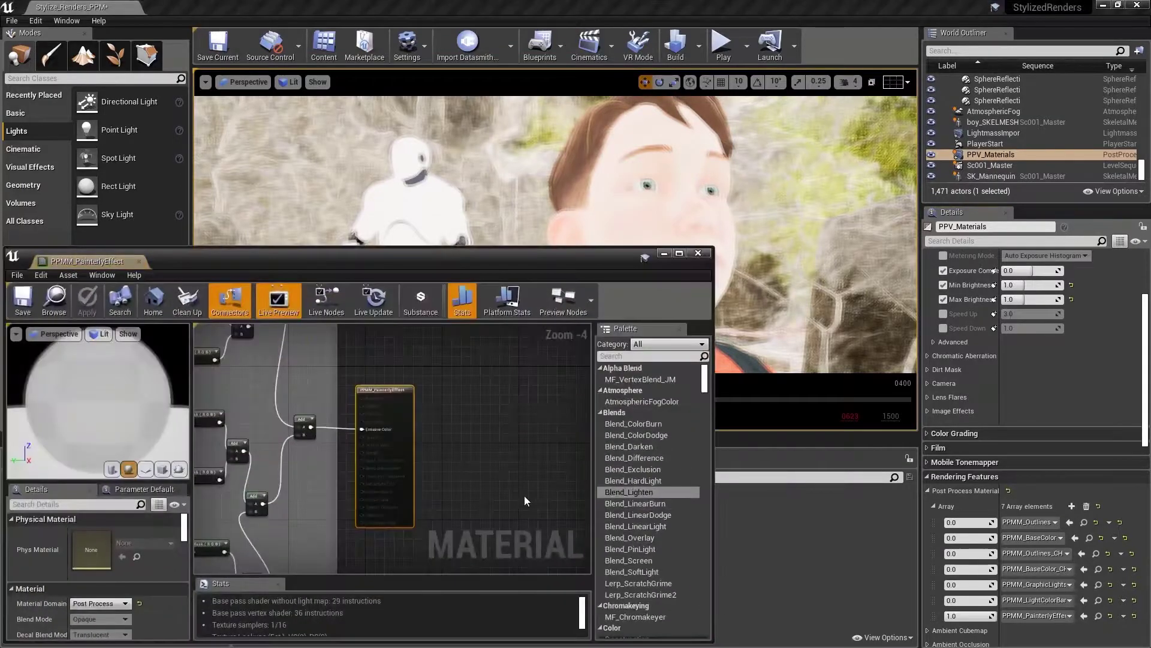
right_click_drag(524, 495, 511, 555)
scroll(366, 429, "down", 1)
right_click_drag(366, 436, 423, 401)
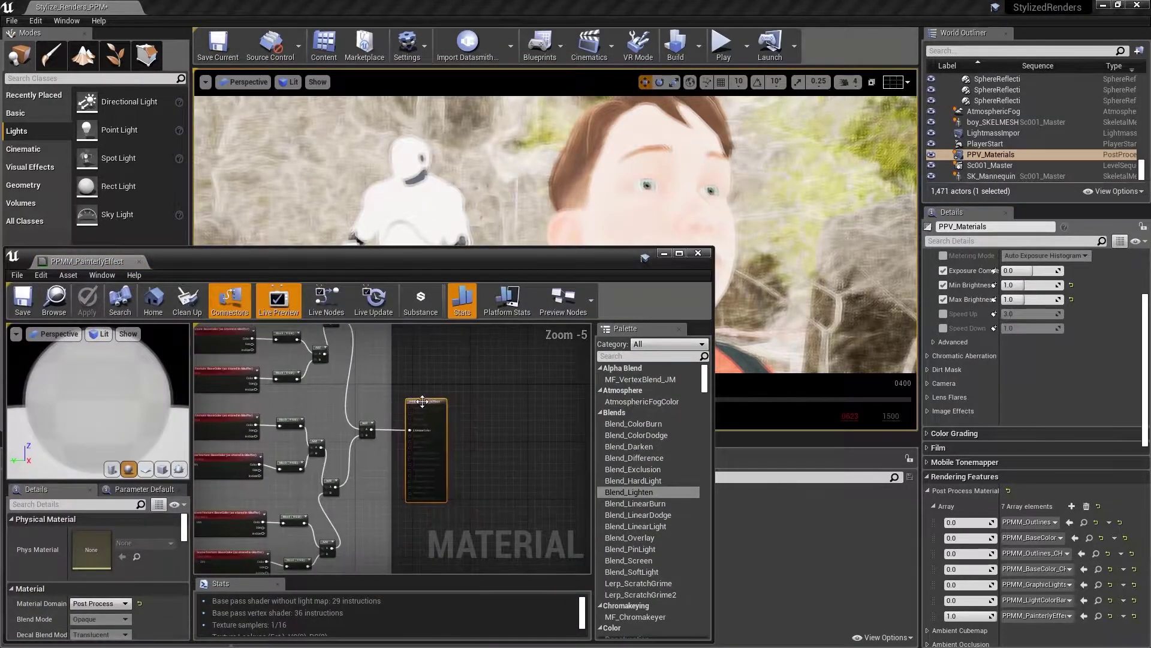
left_click_drag(422, 400, 552, 402)
scroll(401, 398, "down", 2)
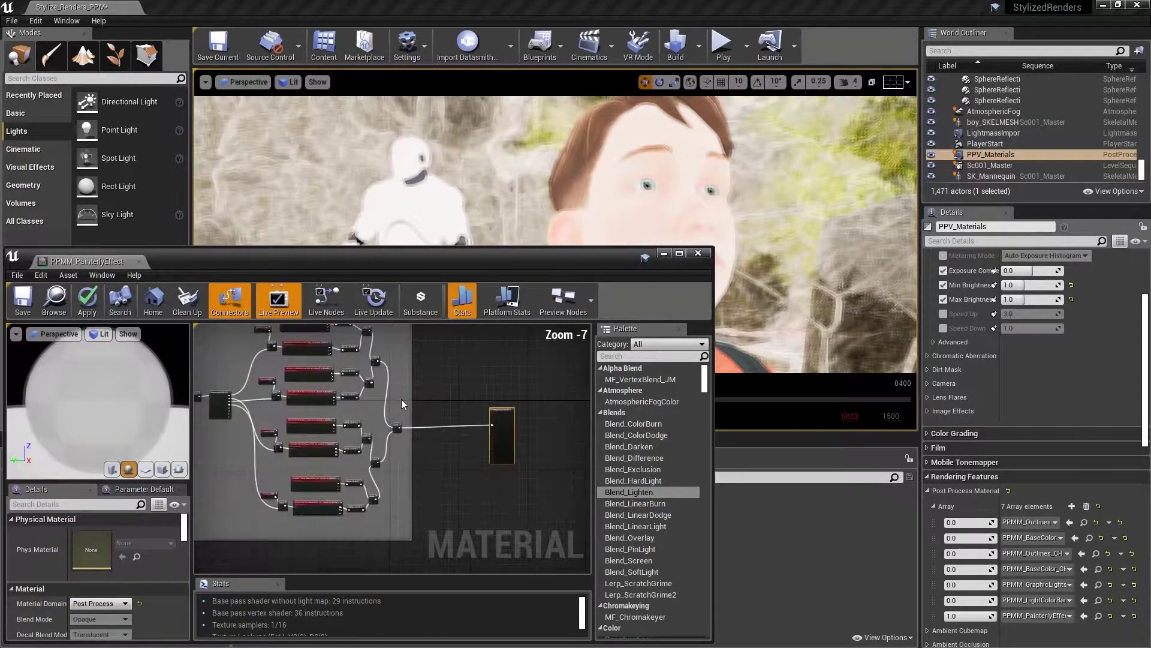
right_click_drag(401, 398, 449, 447)
right_click_drag(434, 403, 432, 370)
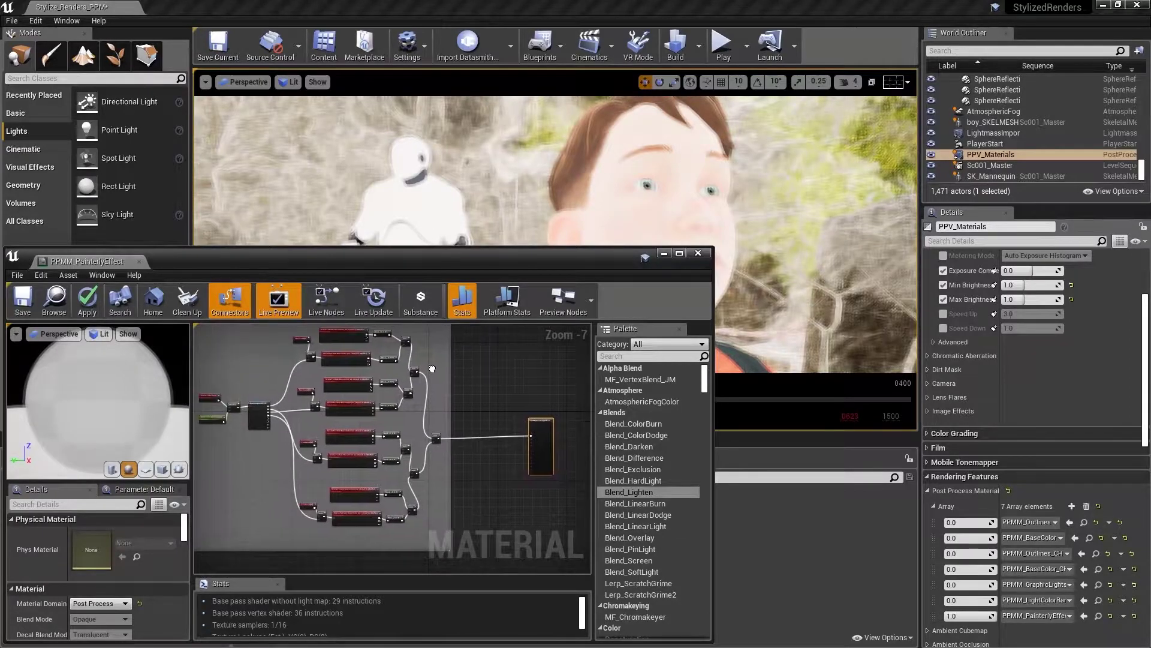
scroll(485, 429, "up", 2)
right_click_drag(484, 429, 410, 411)
scroll(441, 412, "up", 1)
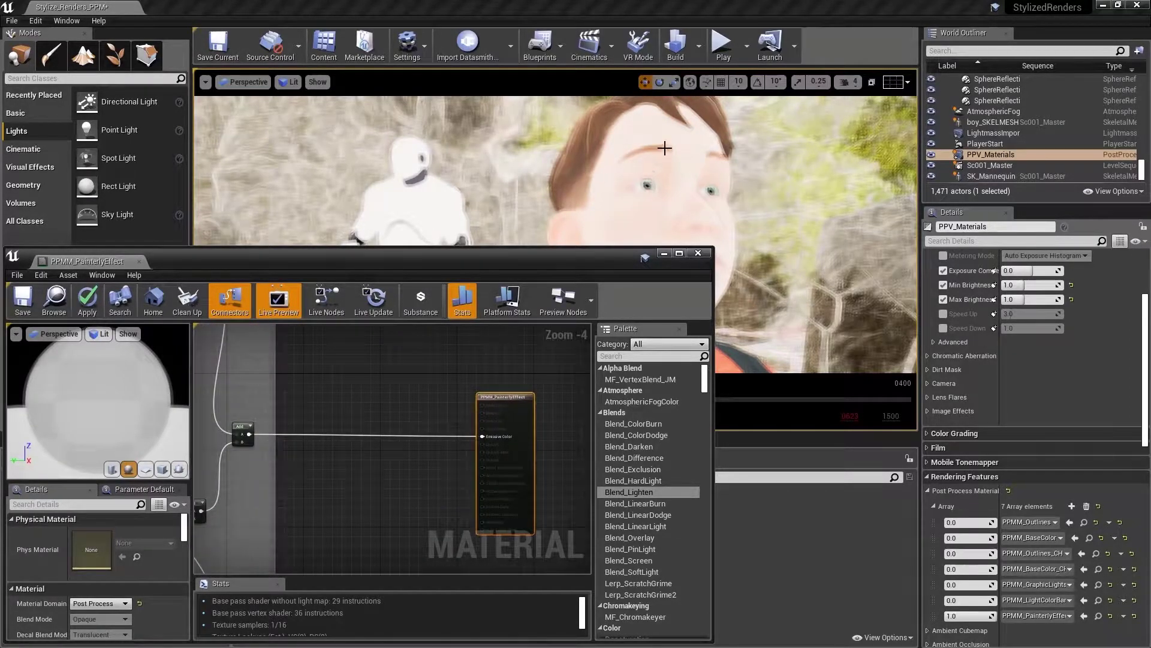
- Check the painterly effect on the boy's shirt, then add a Floor node after the final Add node in PPMM_PainterlyEffect
right_click_drag(665, 147, 642, 294)
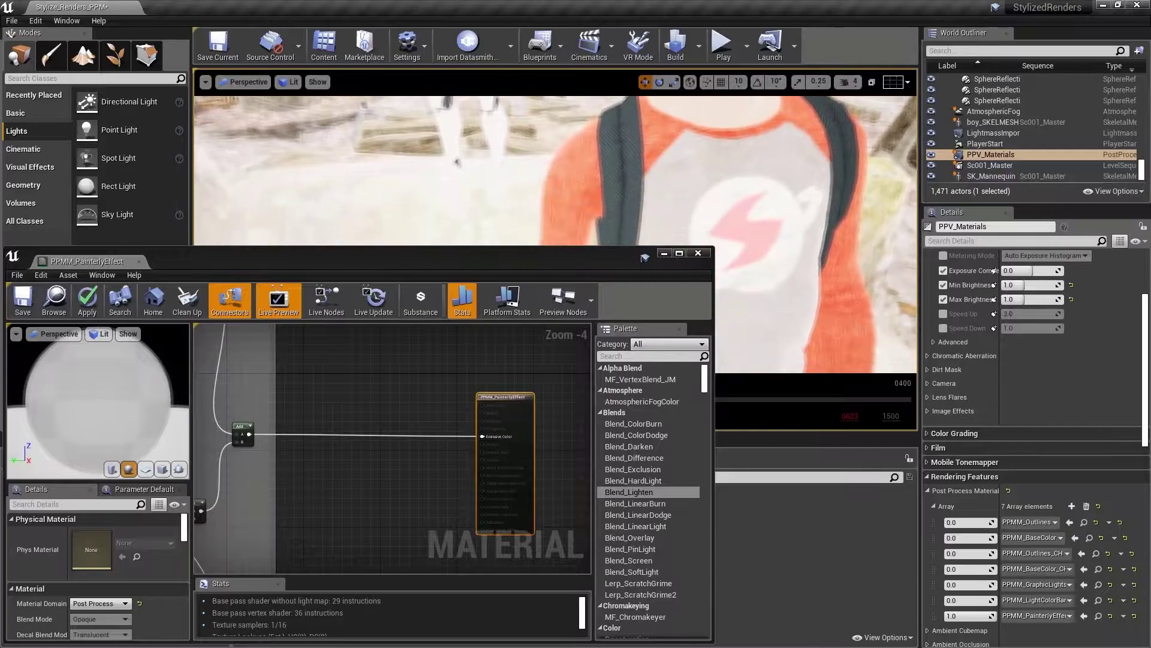
right_click_drag(653, 191, 673, 238)
left_click(664, 254)
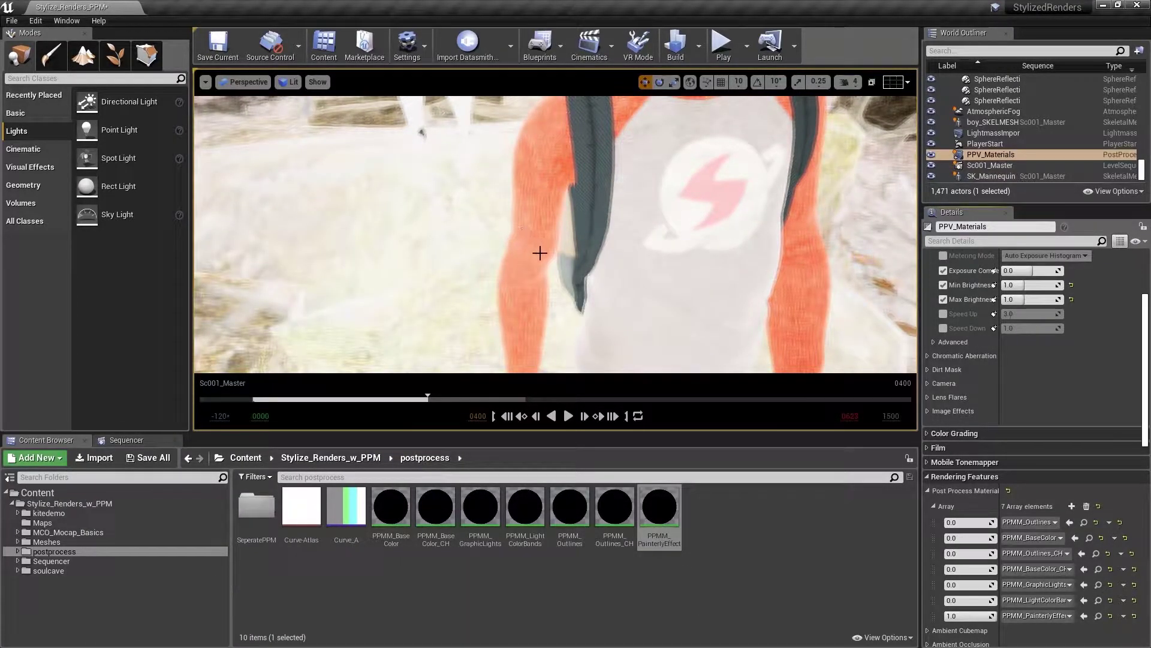
right_click_drag(763, 269, 761, 265)
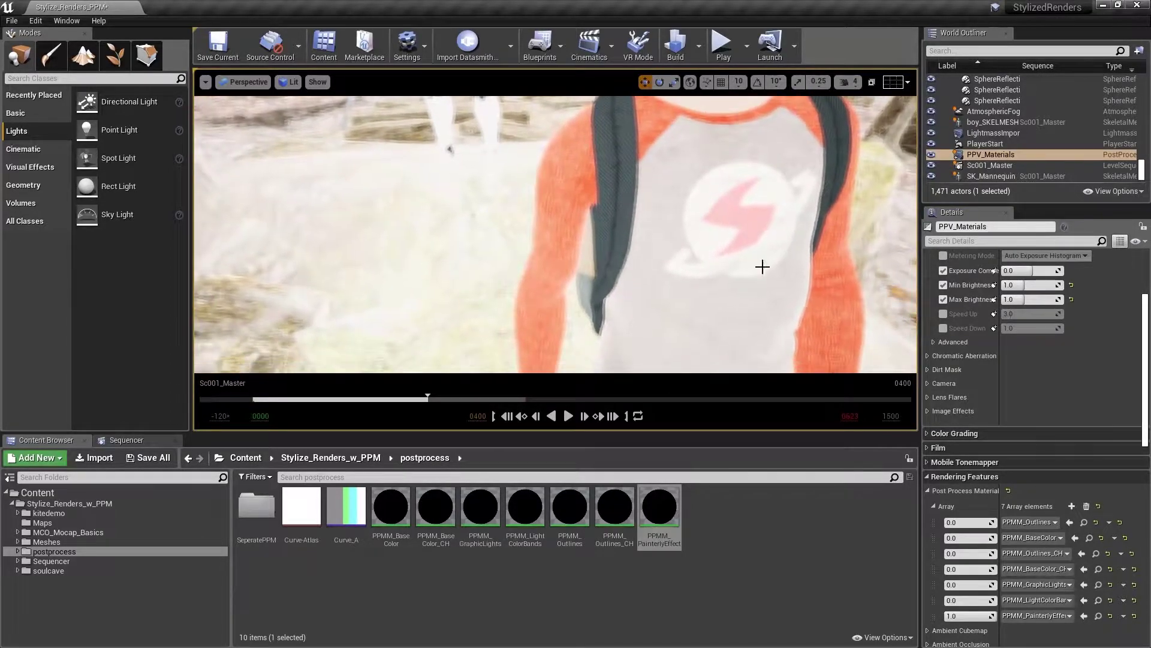
double_click(655, 507)
right_click_drag(393, 382, 384, 385)
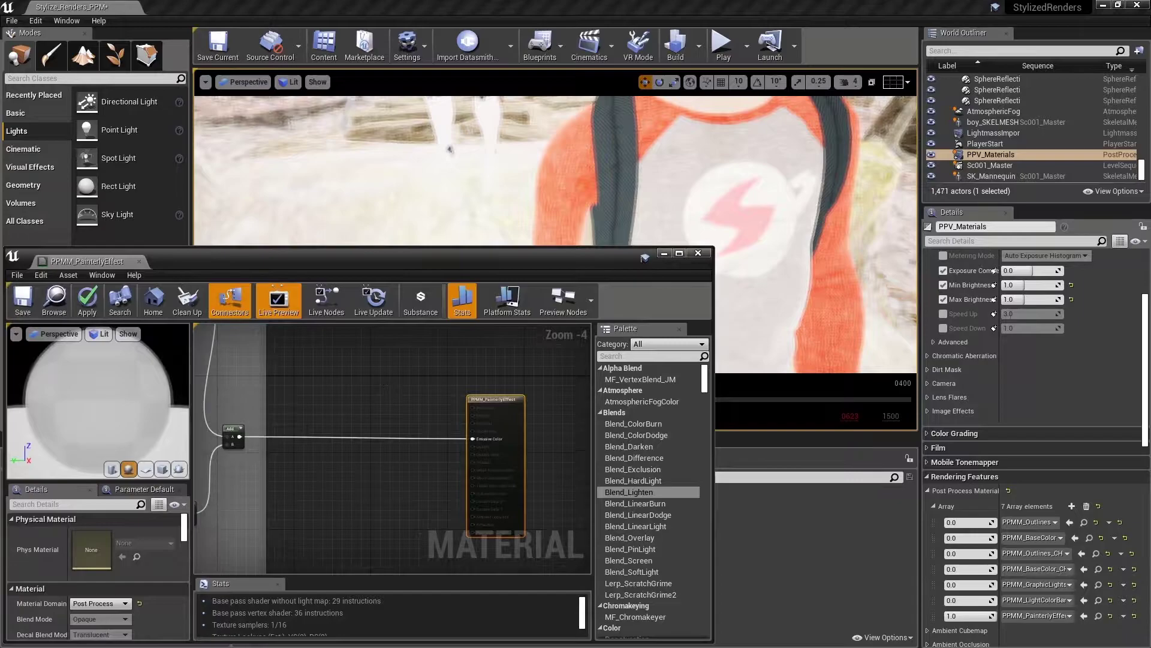
scroll(351, 387, "up", 2)
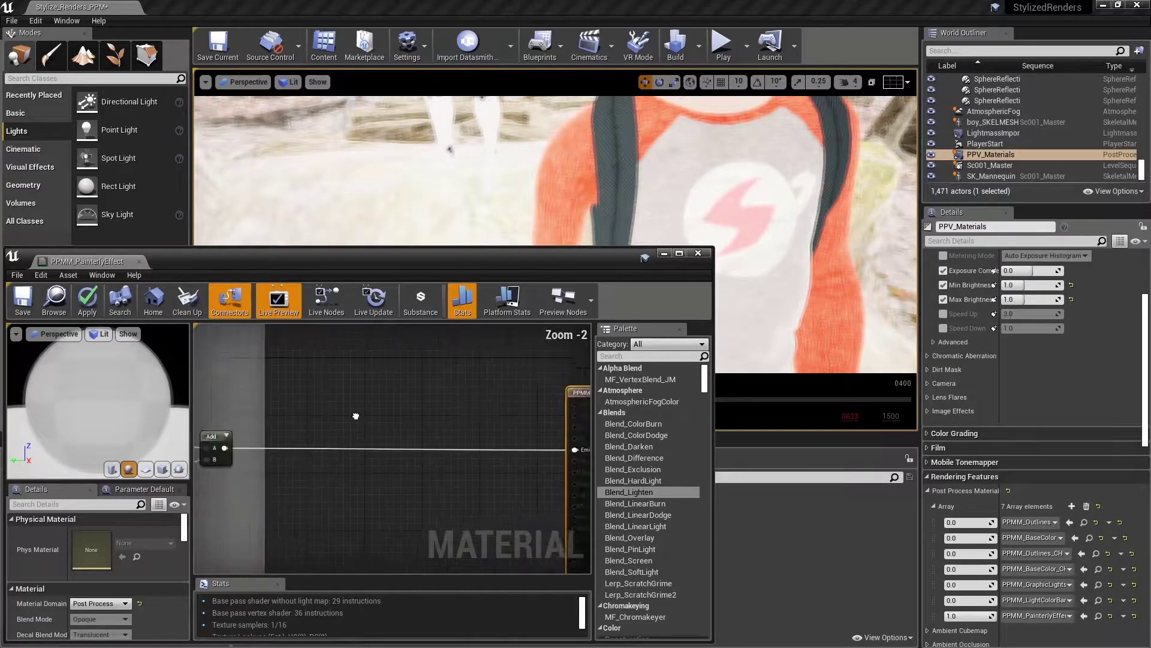
right_click(296, 424)
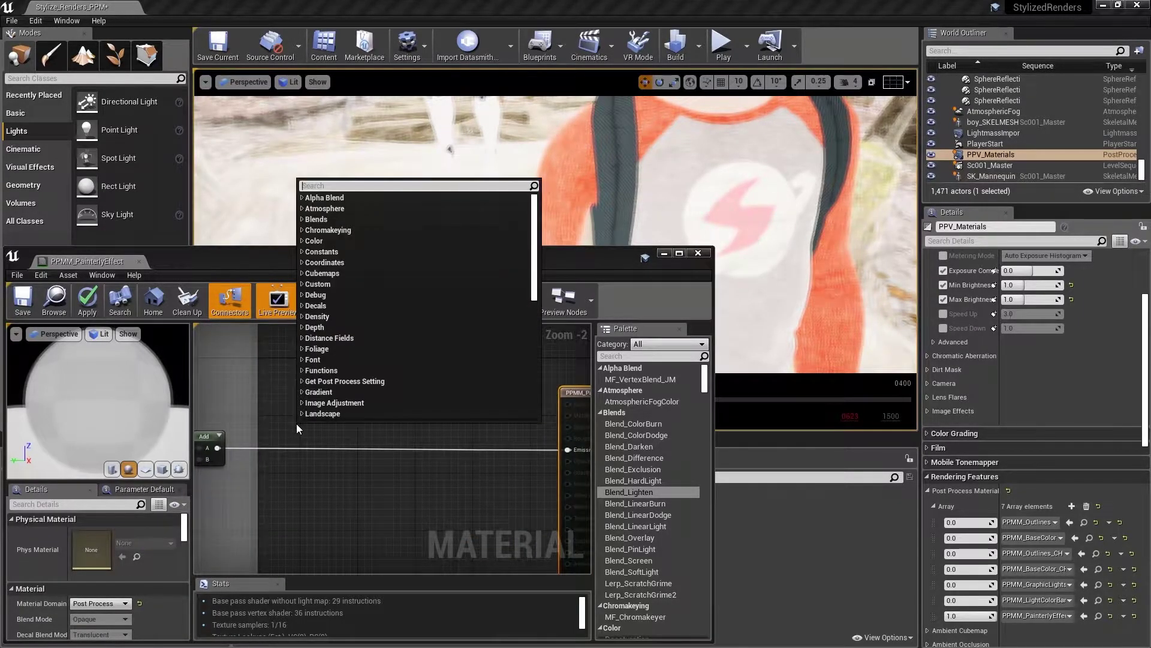
type("floo")
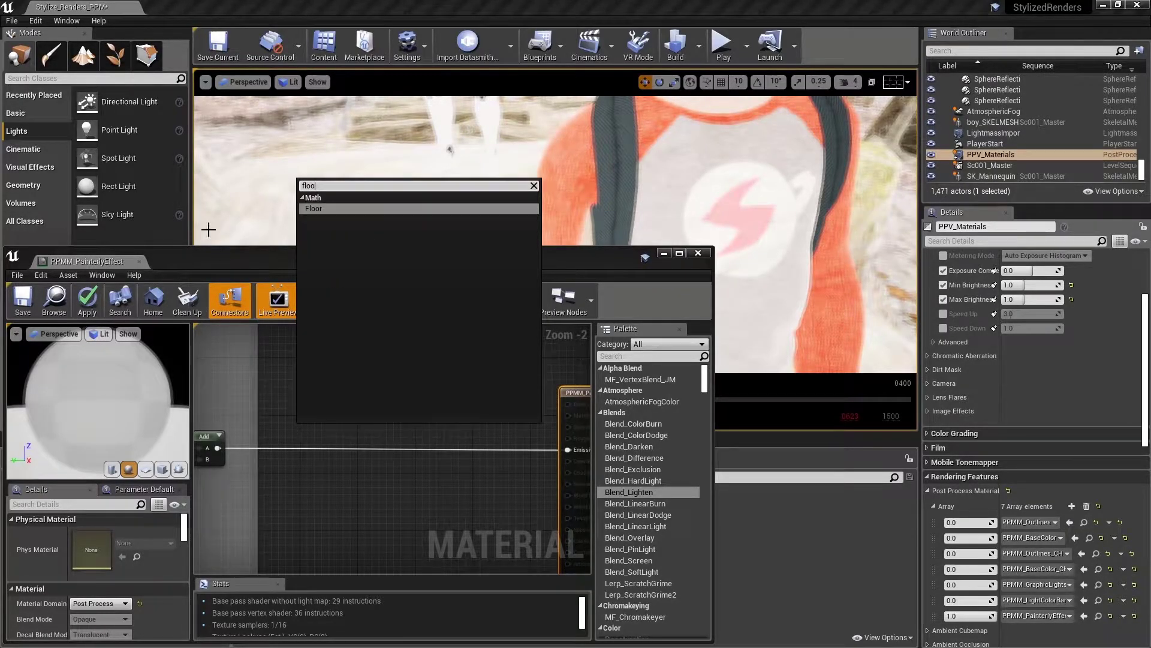
left_click(314, 208)
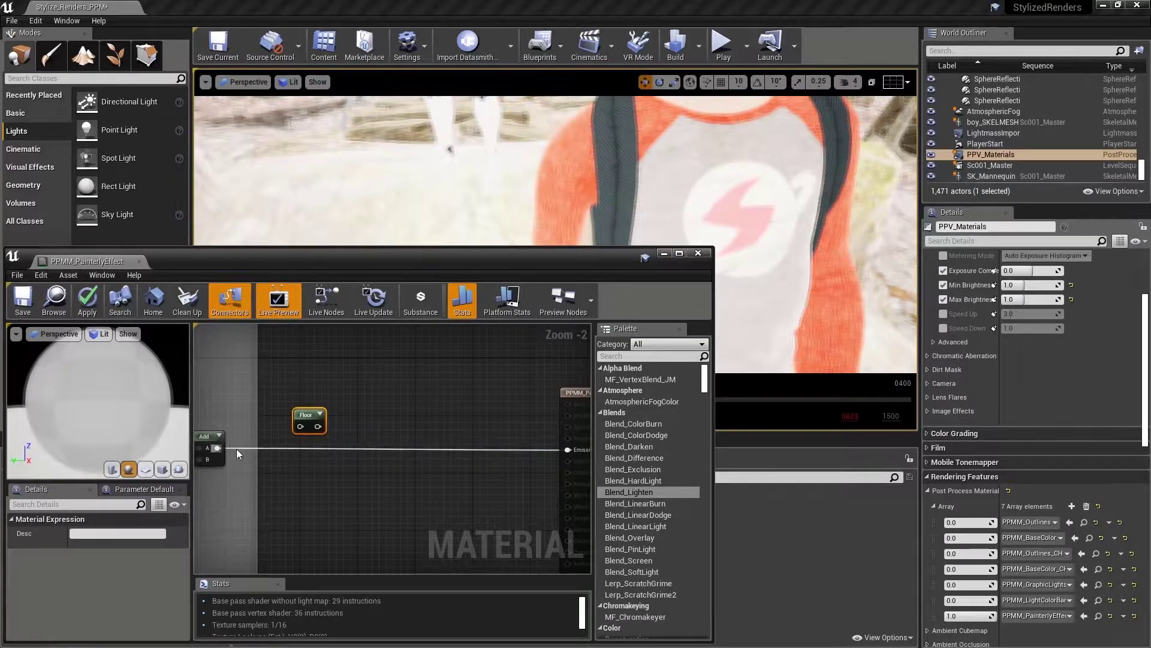
- Route the final Add node through the Floor node into Emissive Color, save the material and align Floor with the connection
left_click_drag(217, 448, 569, 451)
key("ctrl+s")
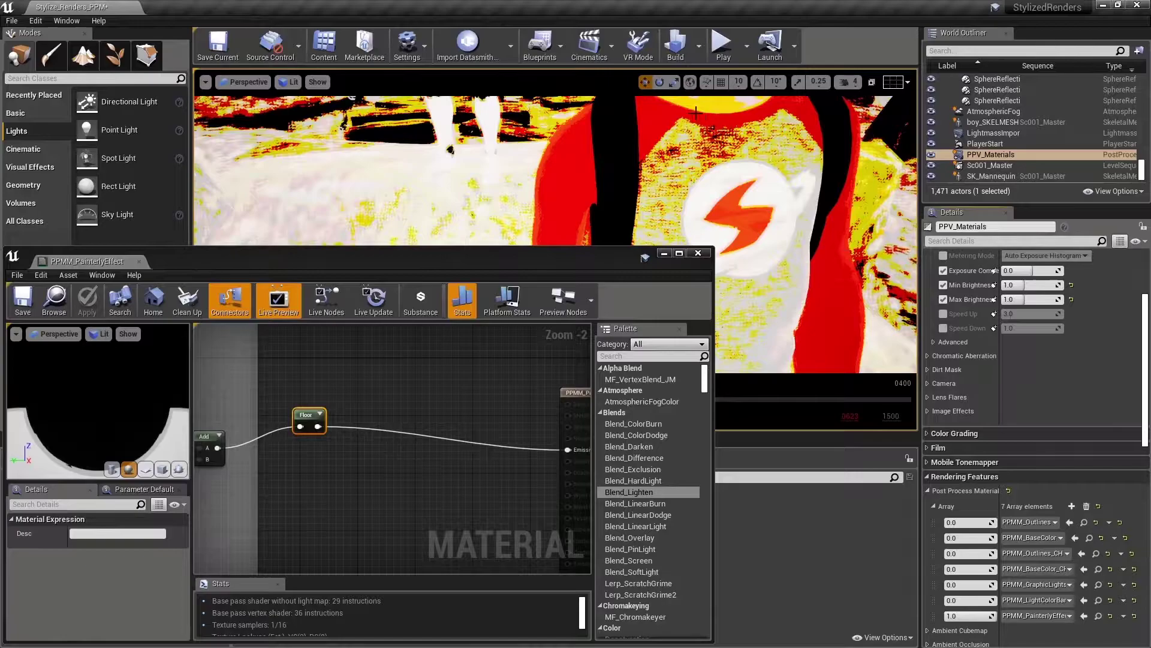
left_click_drag(304, 416, 309, 443)
- Examine the BaseColor_Blur-Amount parameter and the Blurred Render node group it feeds
scroll(328, 496, "down", 2)
right_click_drag(328, 496, 585, 479)
right_click_drag(293, 407, 298, 463)
scroll(340, 466, "up", 1)
left_click(342, 430)
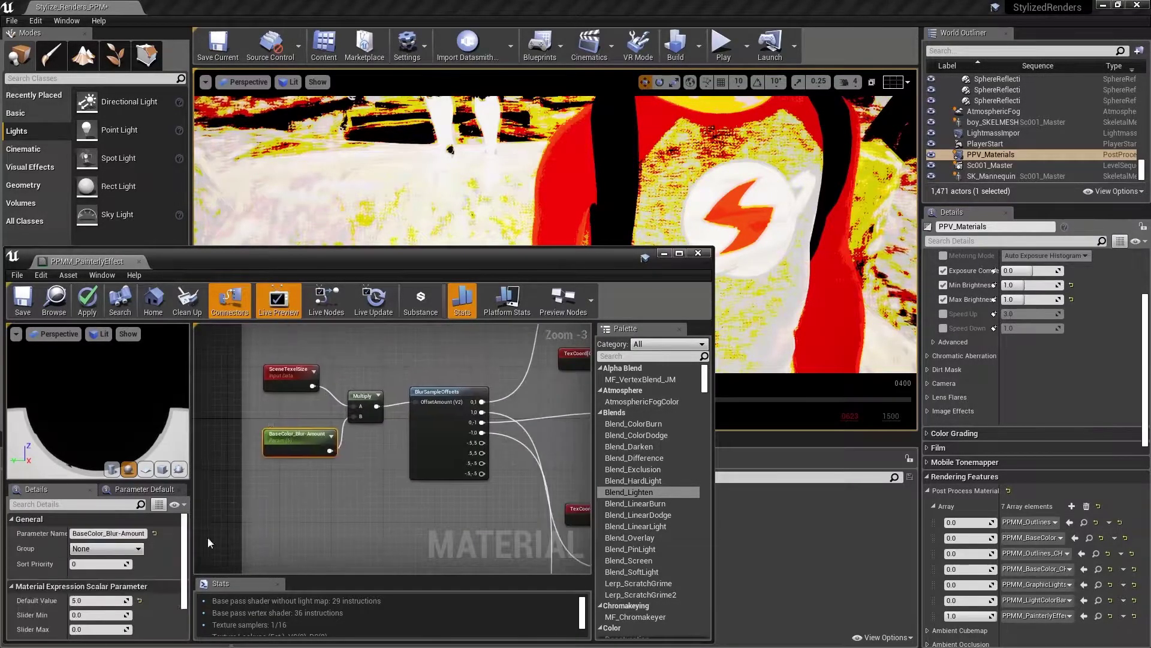
mouse_move(90, 601)
left_mouse_down()
mouse_move(64, 600)
mouse_move(97, 601)
mouse_move(64, 601)
mouse_move(84, 600)
left_mouse_up()
right_click_drag(506, 559, 373, 498)
scroll(373, 493, "down", 3)
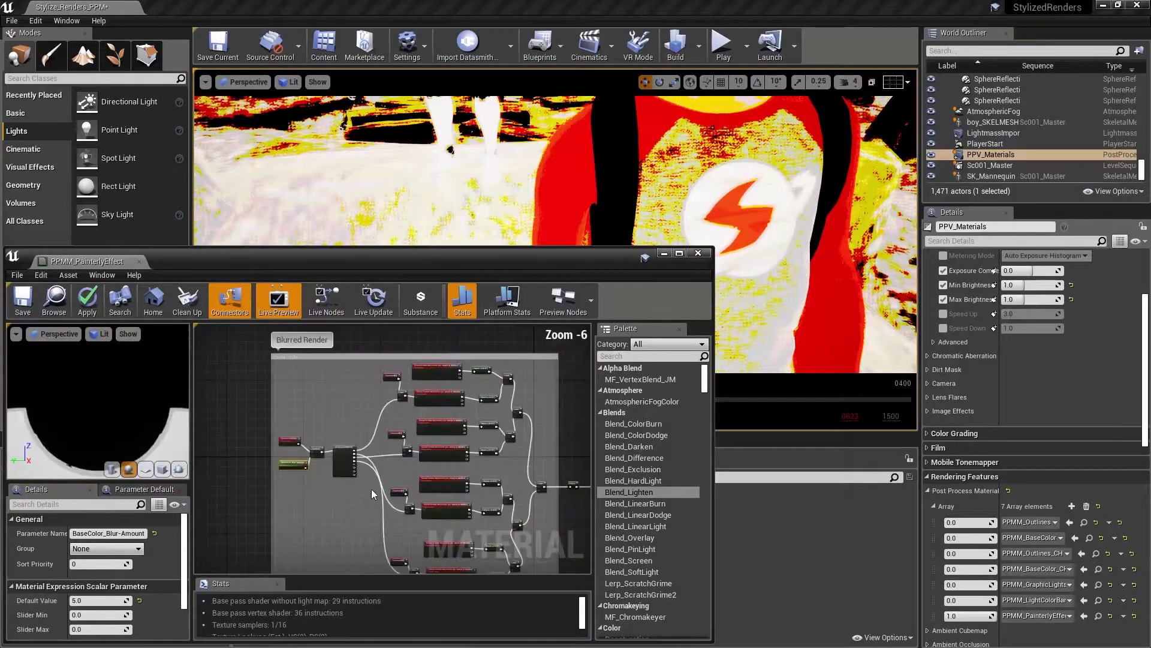
- Add a Multiply node fed by the output of the Floor node
right_click_drag(540, 442, 275, 414)
scroll(420, 414, "up", 3)
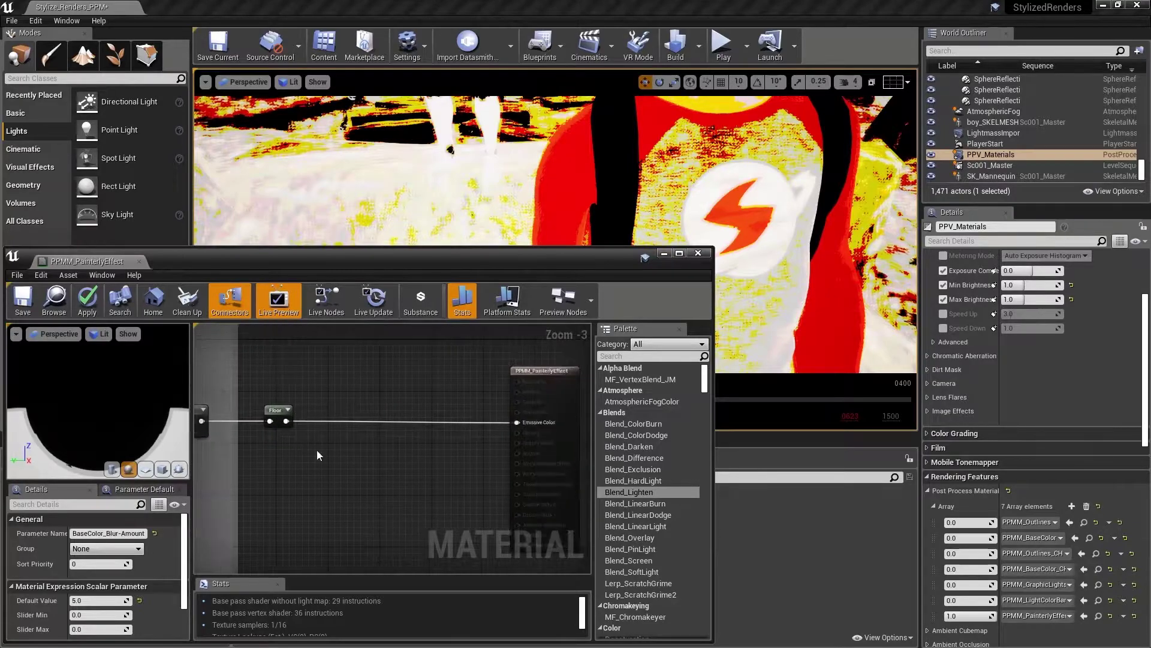
left_click_drag(286, 421, 322, 441)
type("mu")
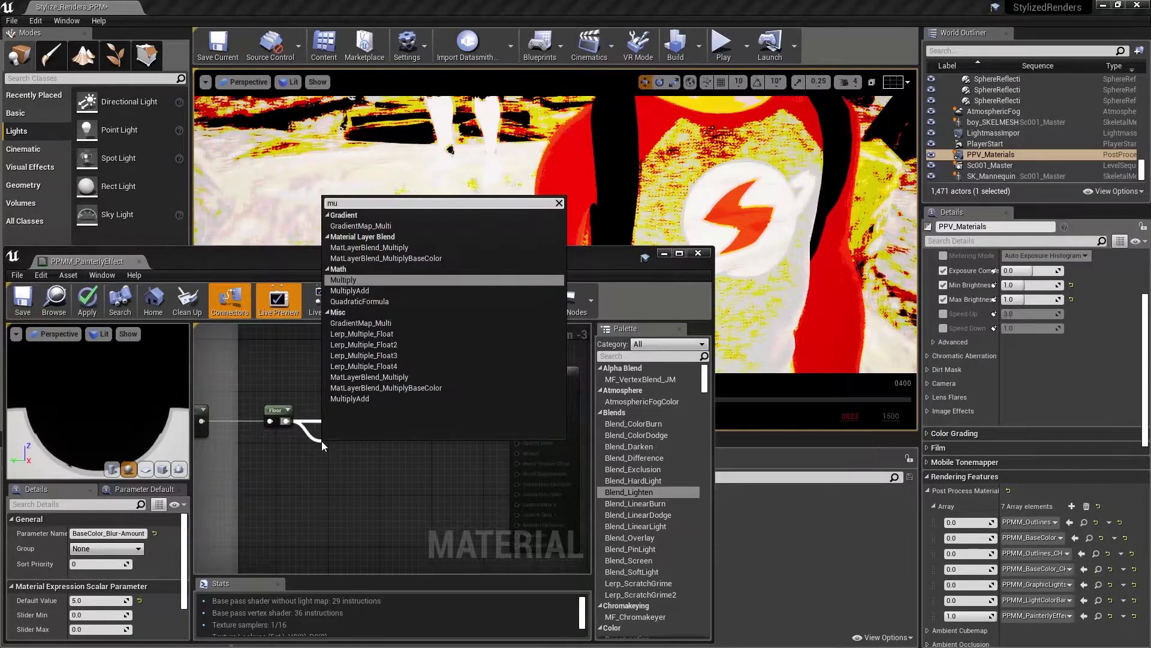
left_click(345, 280)
- Create a scalar parameter named Floor_Multi as the Multiply node's B input, and connect Multiply to Emissive Color
left_click(292, 493)
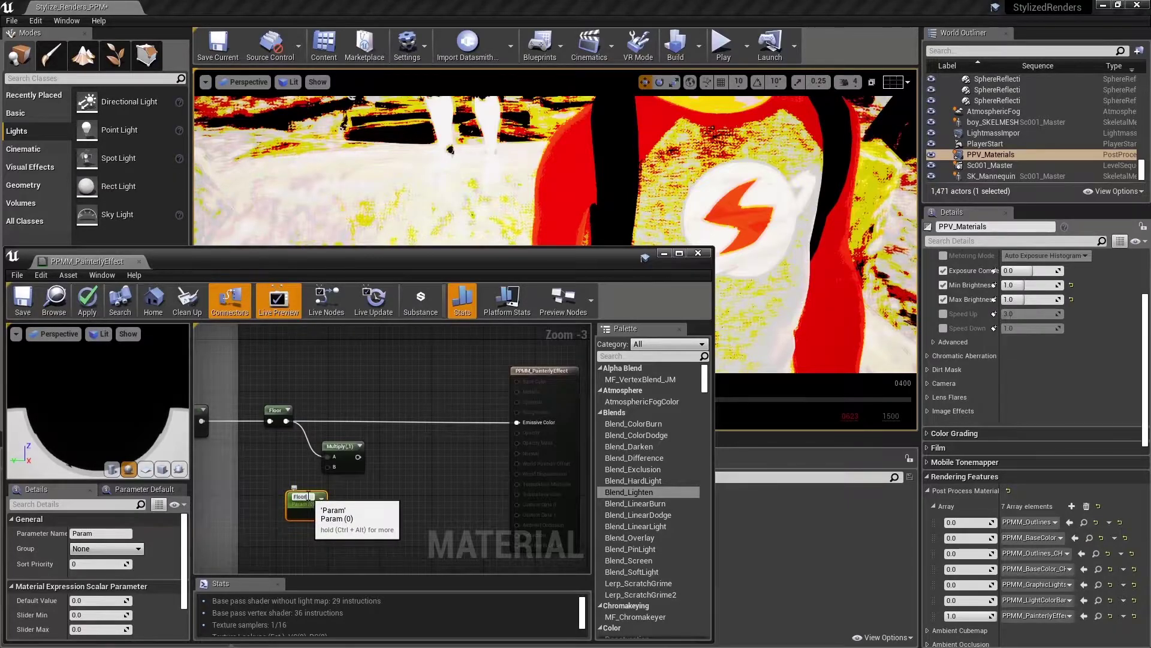
left_click_drag(323, 512, 519, 422)
left_click(86, 600)
left_click(26, 301)
left_click_drag(336, 461, 337, 437)
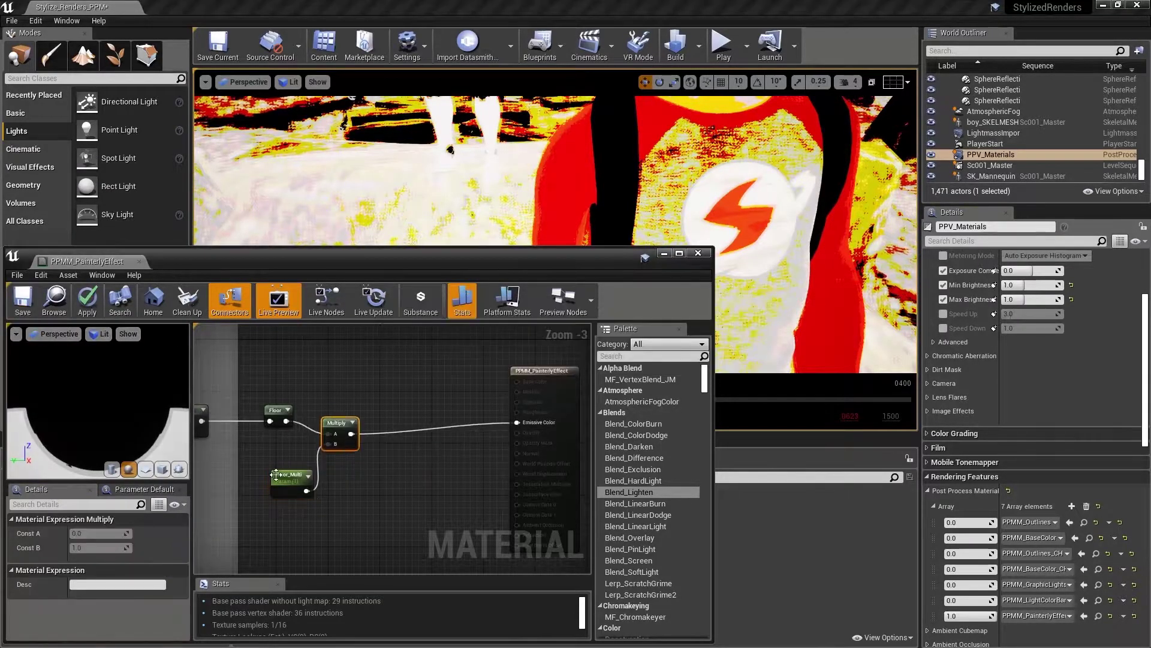
- Set the default value of the Floor_Multi parameter to 0.5
left_click(288, 478)
left_click_drag(96, 600, 120, 601)
left_click(98, 601)
type("0.5")
key("Return")
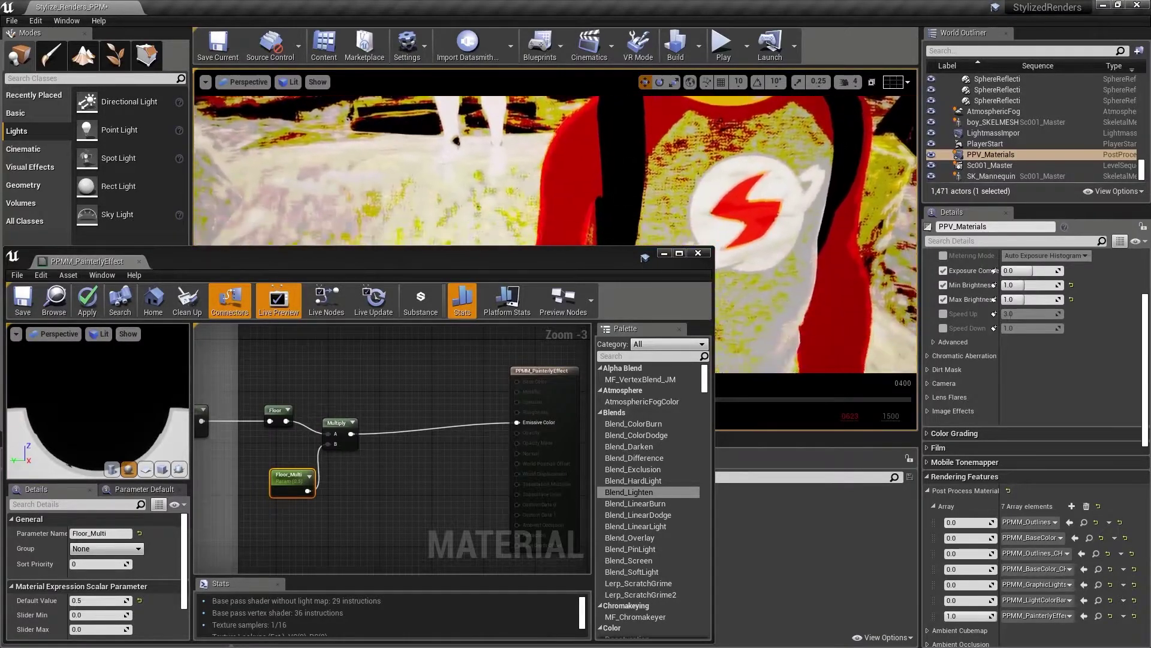
- Add a Ceil node after the Multiply node and connect the Multiply output to it
left_click(335, 420)
right_click_drag(334, 420, 290, 421)
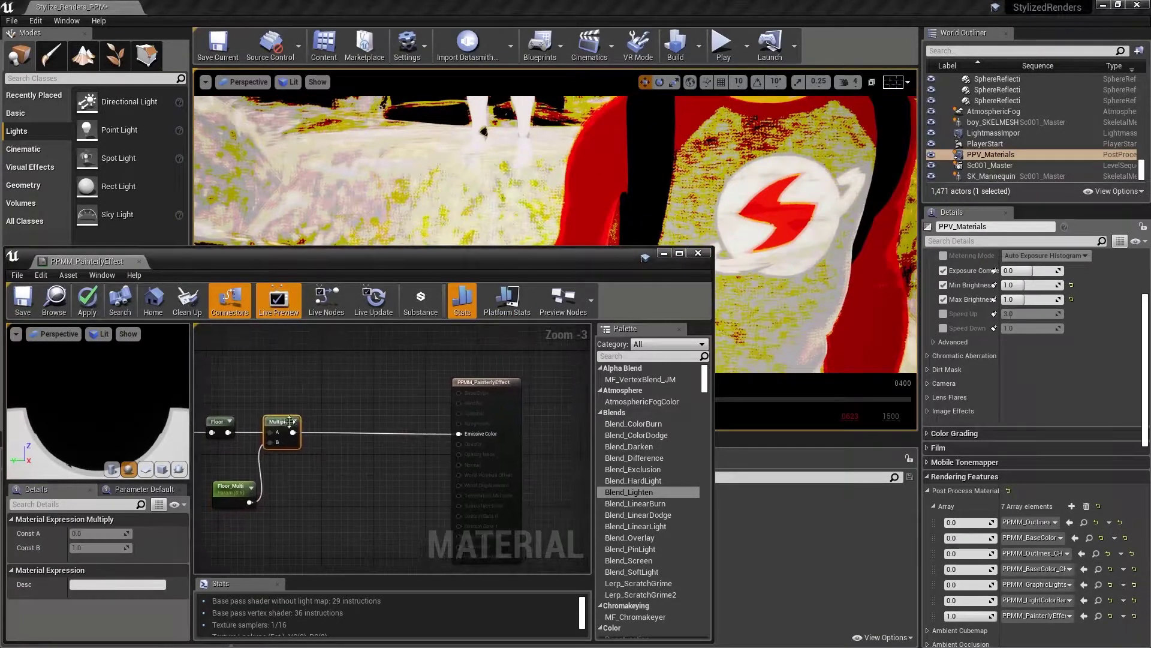
right_click(339, 412)
type("ceil")
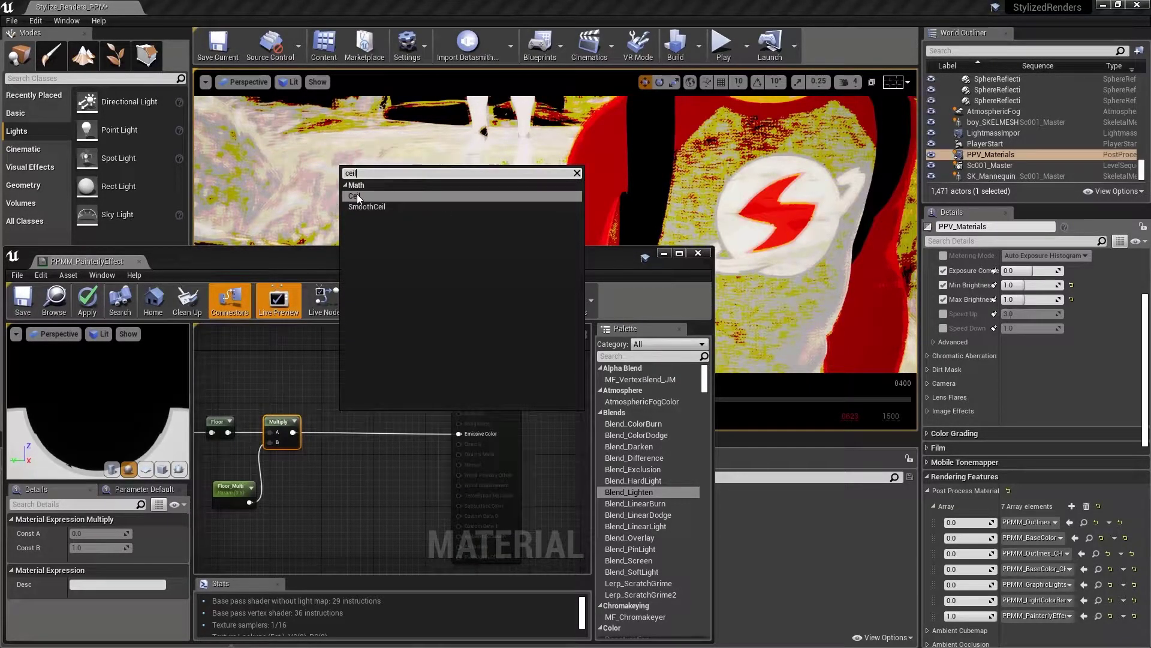
left_click(358, 198)
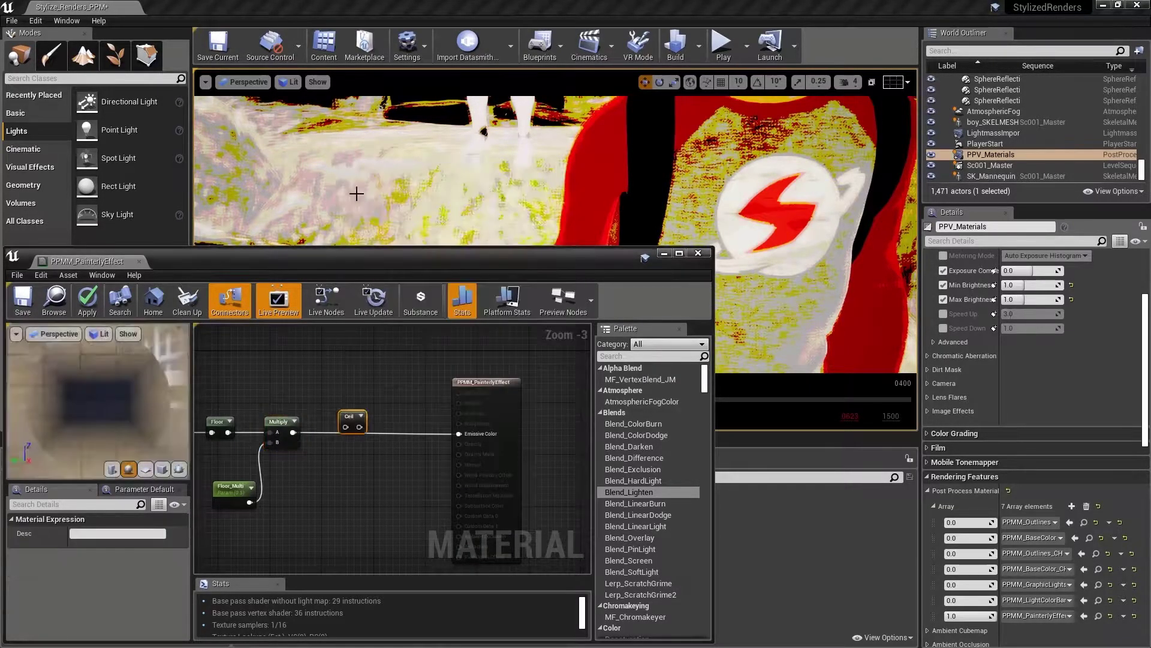
right_click_drag(298, 387, 316, 397)
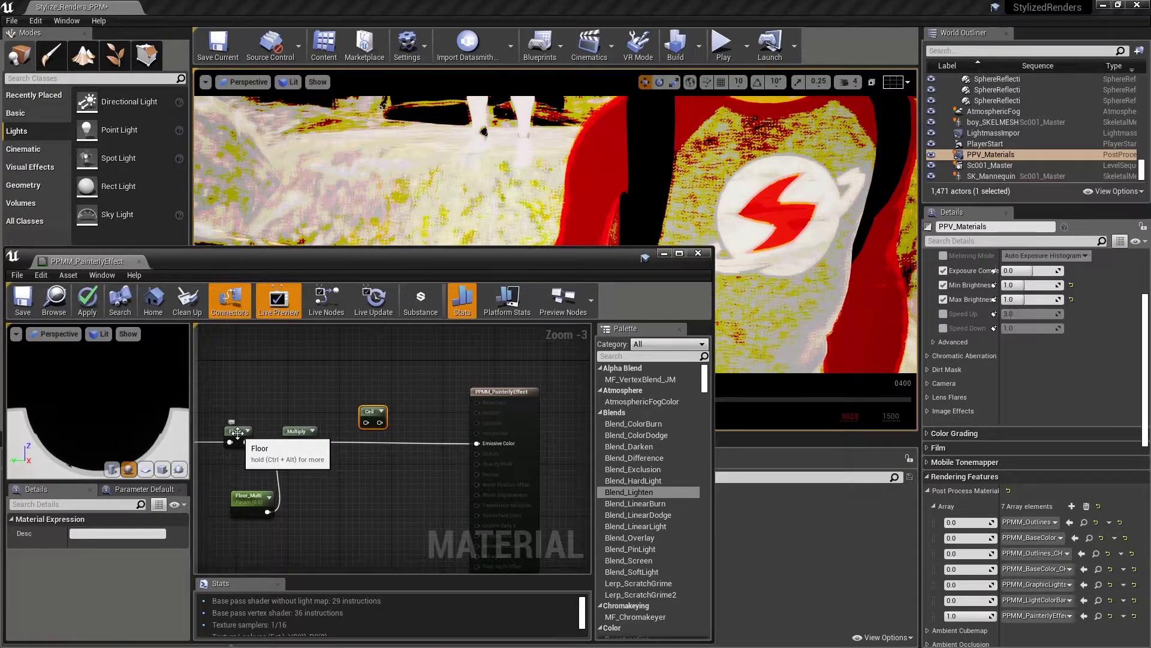
left_click_drag(311, 442, 369, 423)
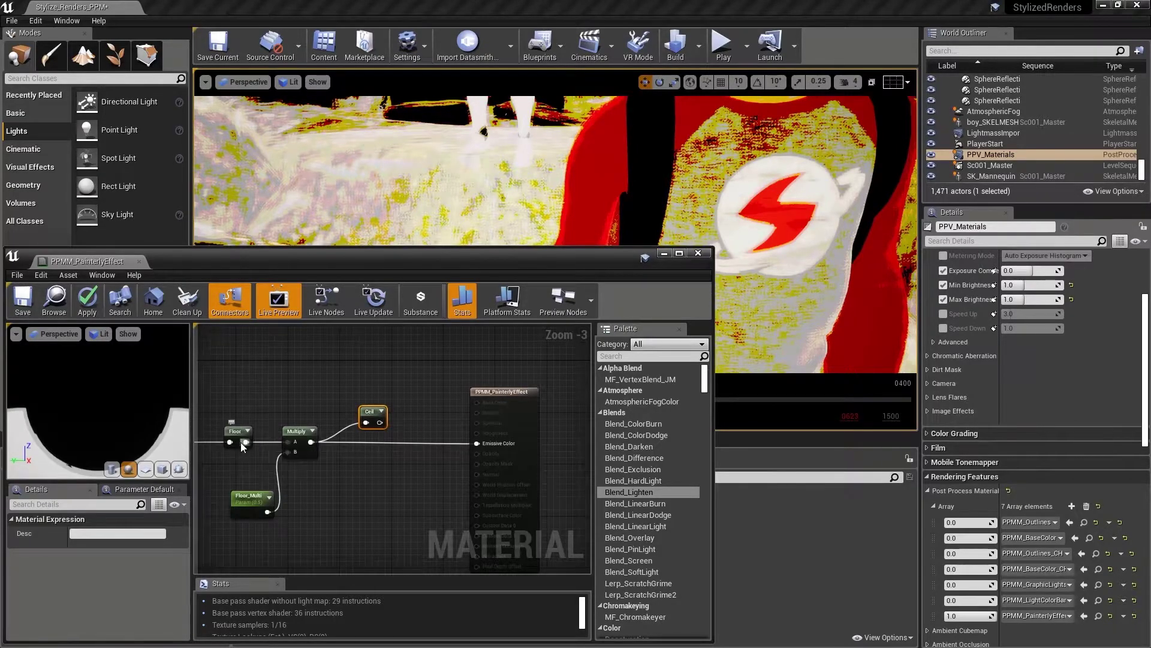
- Connect the Ceil output to Emissive Color in place of Multiply, save the material and line Ceil up with the other nodes
left_click_drag(379, 423, 412, 423)
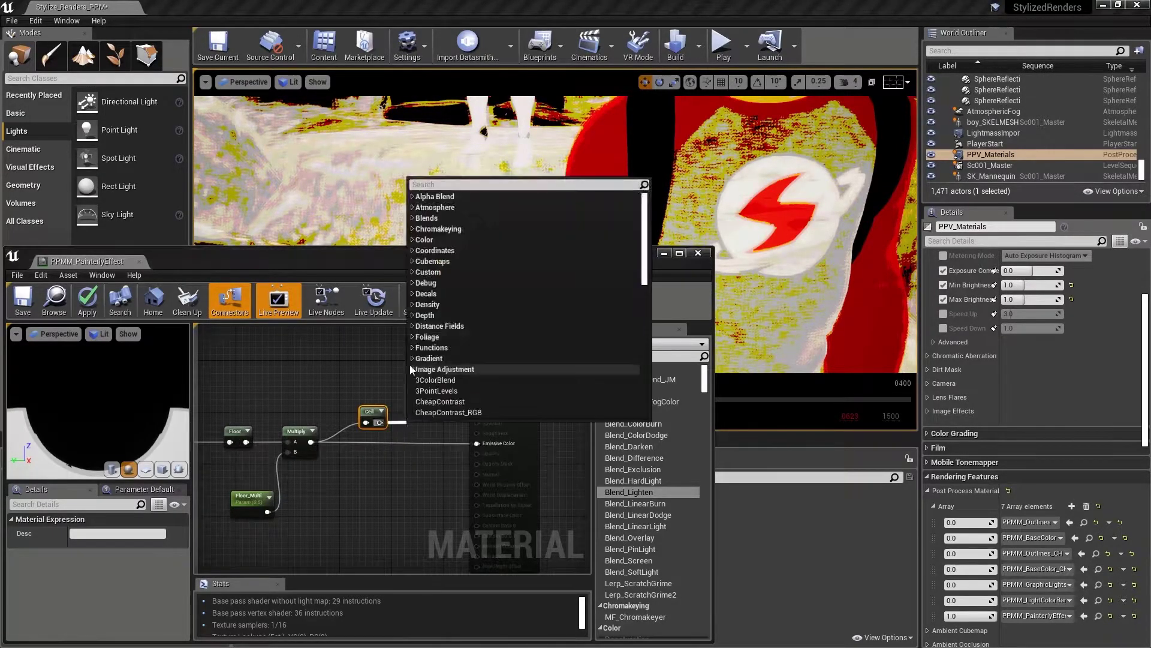
left_click(403, 369)
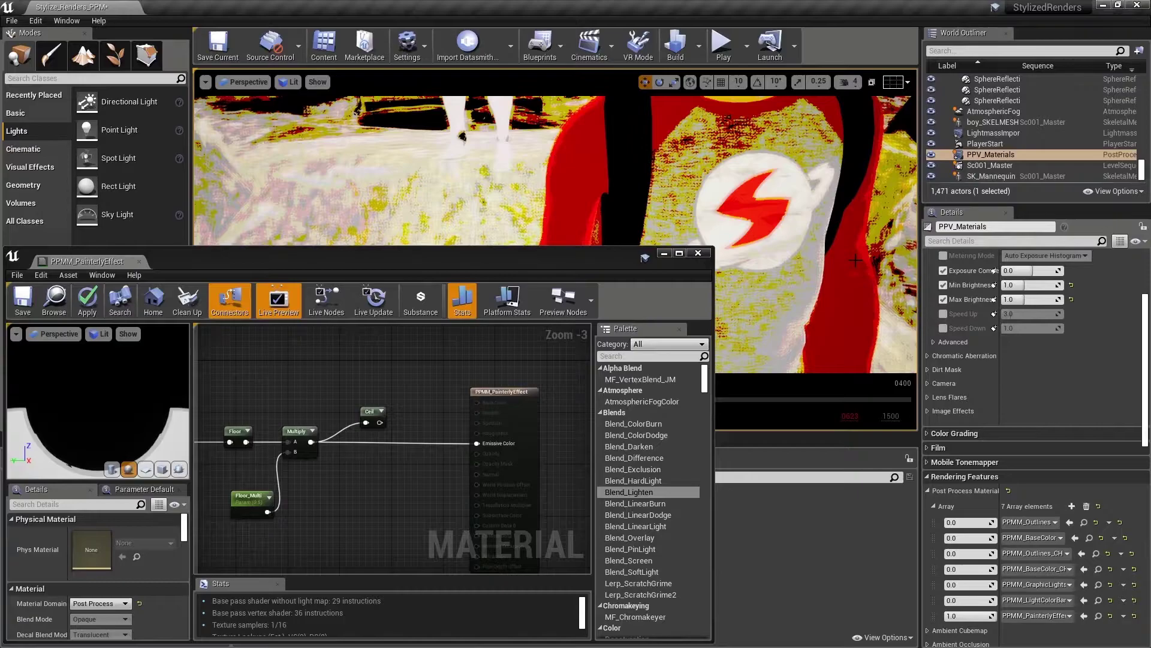
left_click_drag(380, 423, 404, 439)
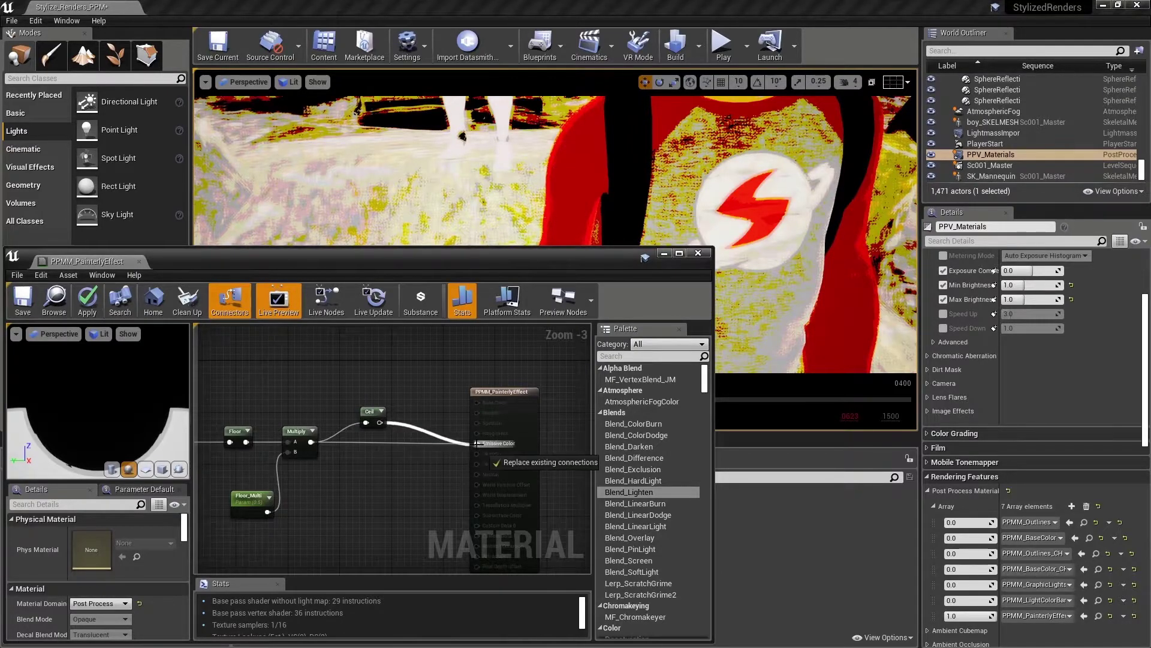
left_click_drag(477, 444, 477, 443)
key("ctrl+s")
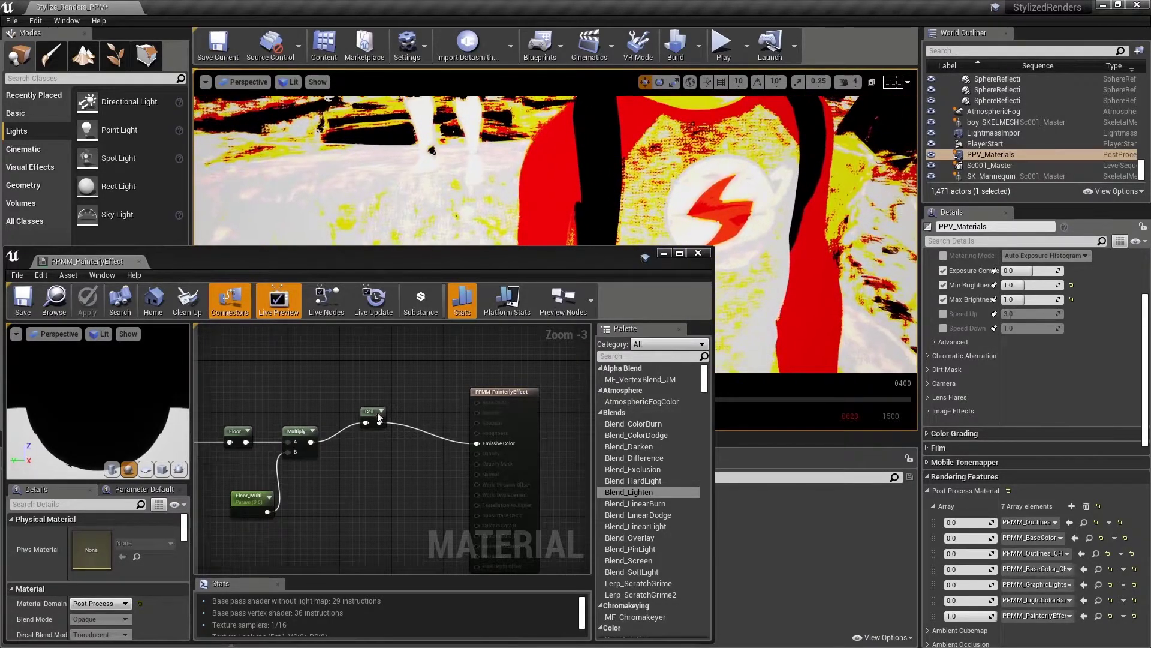
left_click_drag(379, 418, 365, 437)
- Duplicate the Multiply and Floor_Multi nodes and feed the Ceil output into the copied Multiply
left_click_drag(282, 473, 305, 513)
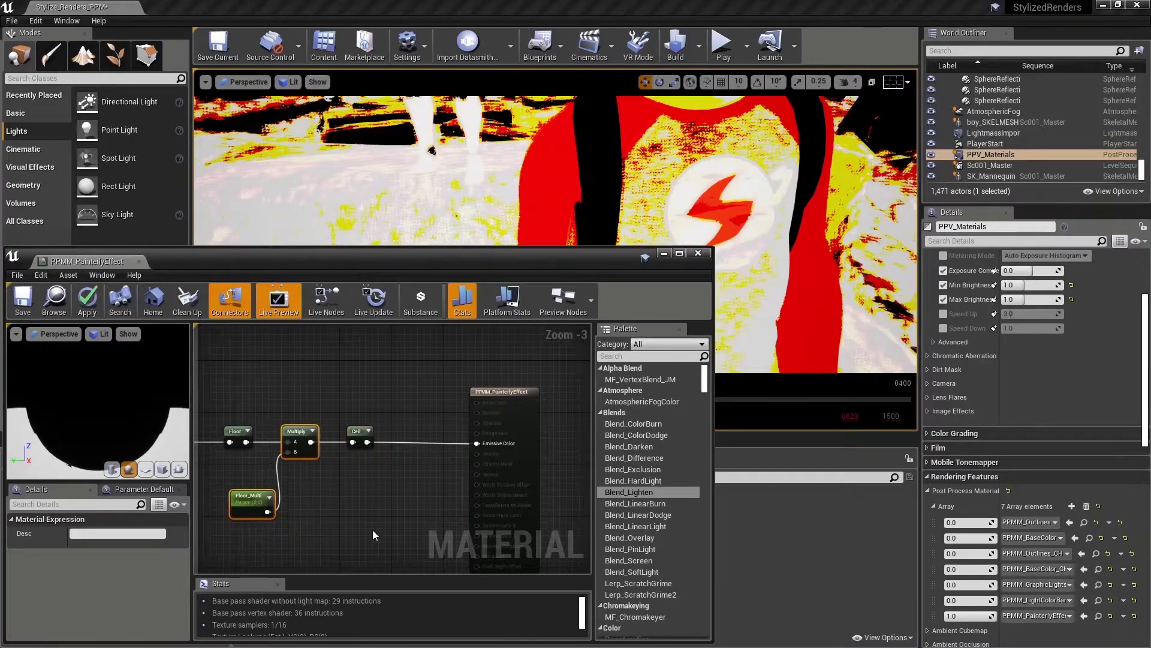
key("ctrl+v")
left_click_drag(449, 456, 376, 464)
- Rename the copied parameter to Ceil_Multi, connect the new Multiply to Emissive Color and save the material
left_click(370, 511)
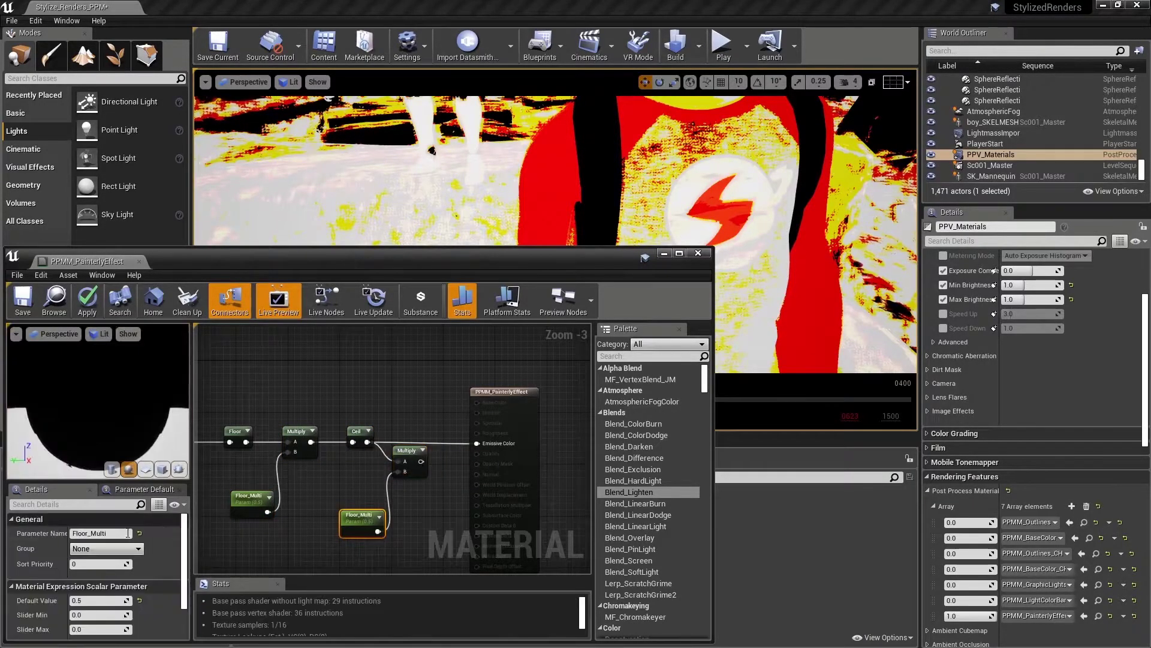
left_click_drag(88, 533, 46, 536)
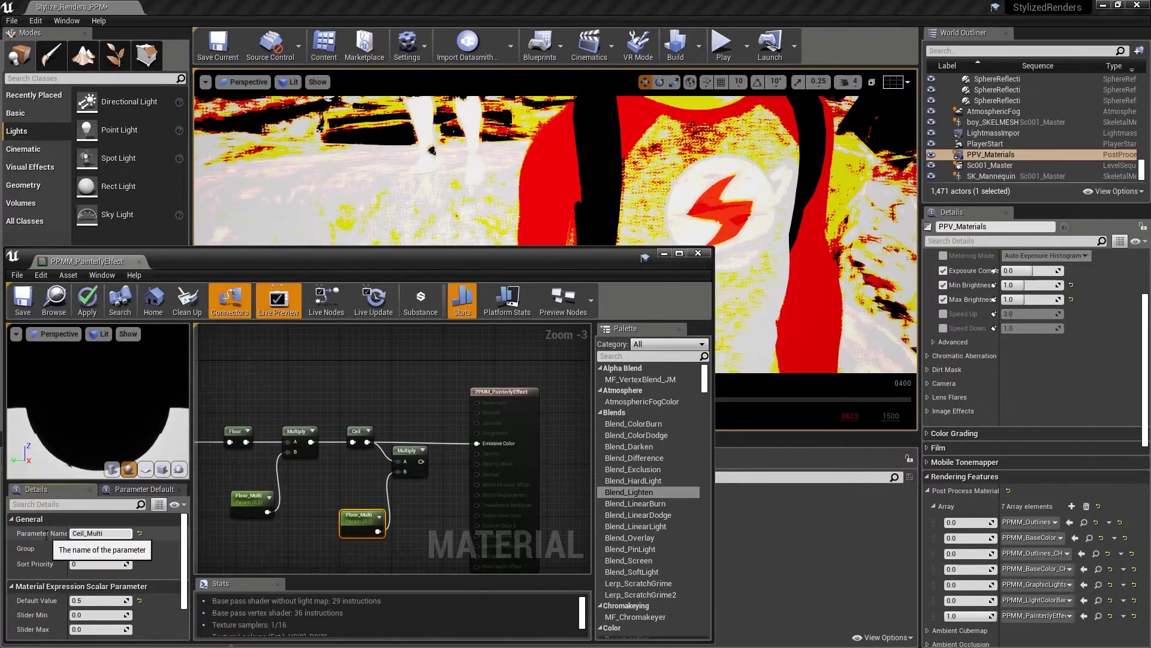
key("Return")
key("ctrl+s")
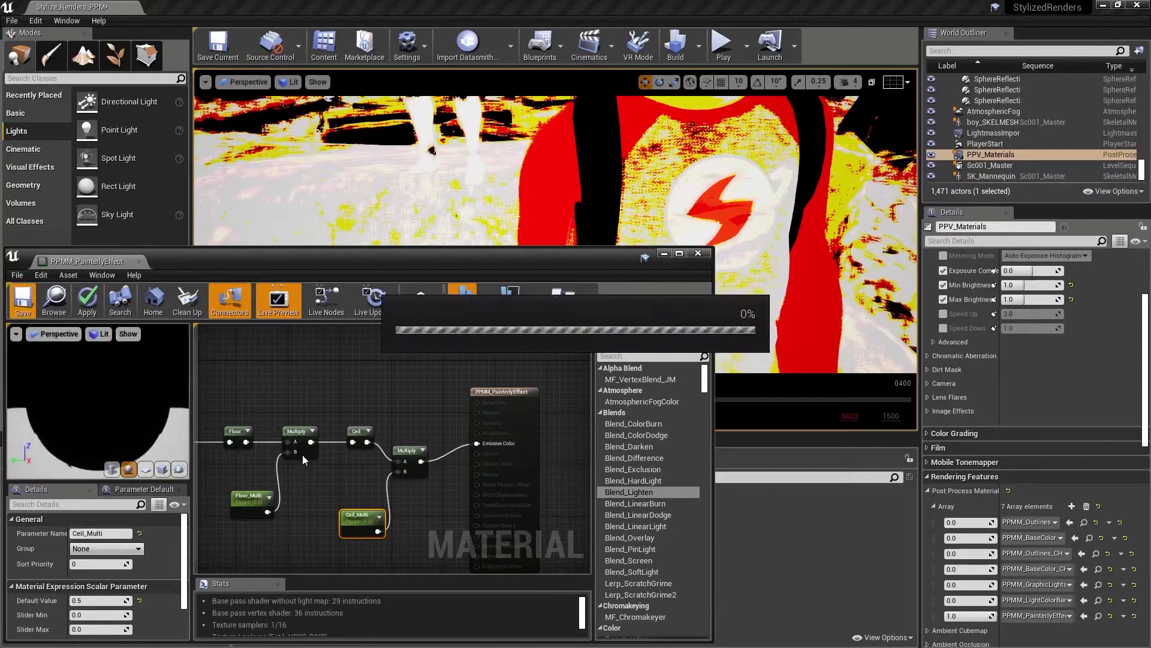
- Set the default value of the Ceil_Multi parameter to 5
mouse_move(96, 601)
left_mouse_down()
mouse_move(183, 600)
mouse_move(89, 601)
left_mouse_up()
left_click(87, 598)
type("5")
key("Return")
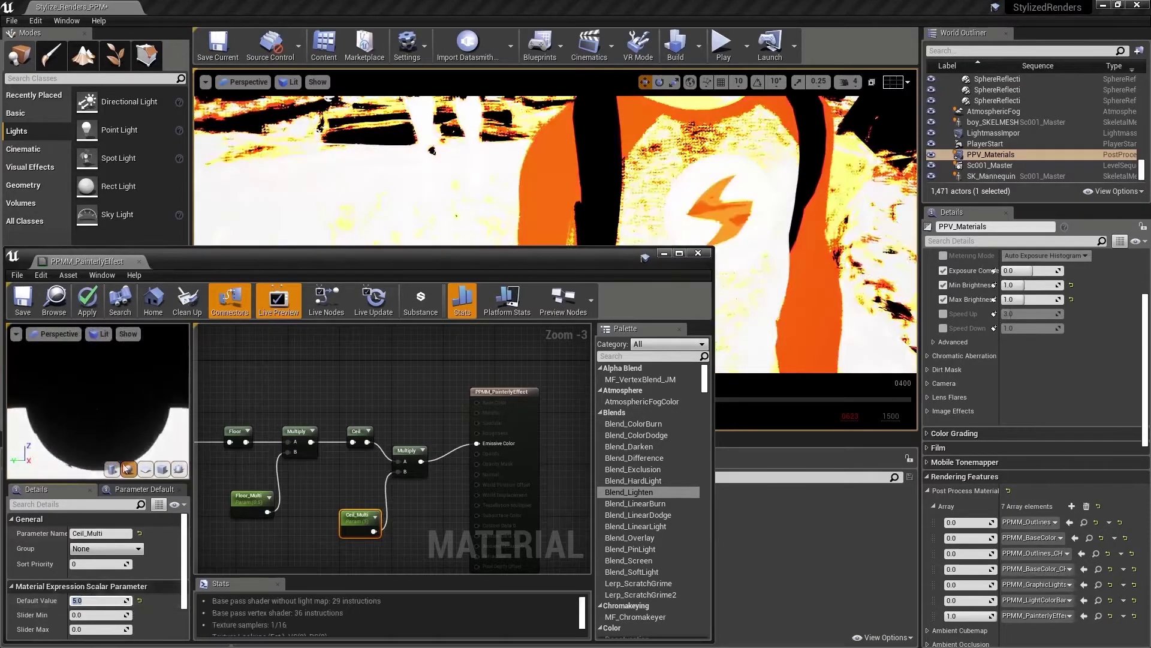
- Save the material and play the sequence to preview the effect
left_click(24, 301)
left_click(571, 416)
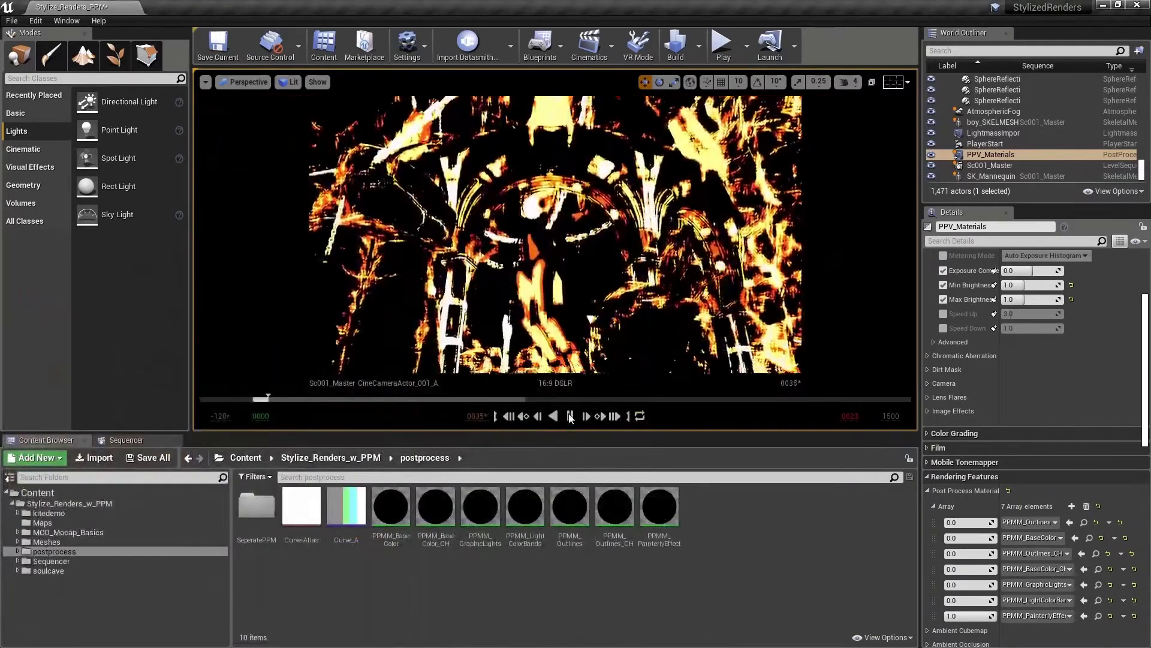